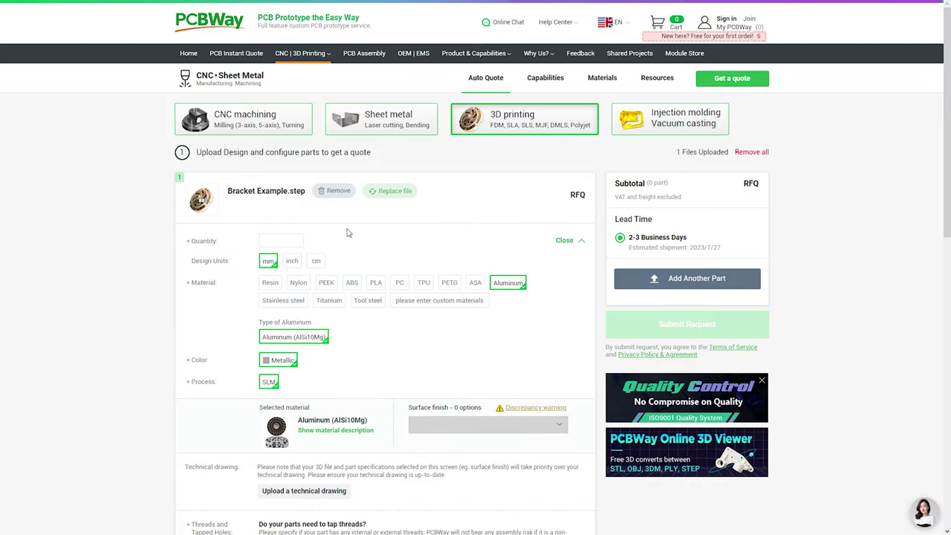
Step: Set the metal 3D printing order quantity to 1 part
{"action": "scroll", "coordinate": [390, 240], "scroll_direction": "down", "scroll_amount": 1}
{"action": "left_click", "coordinate": [289, 194]}
{"action": "left_click", "coordinate": [287, 223]}
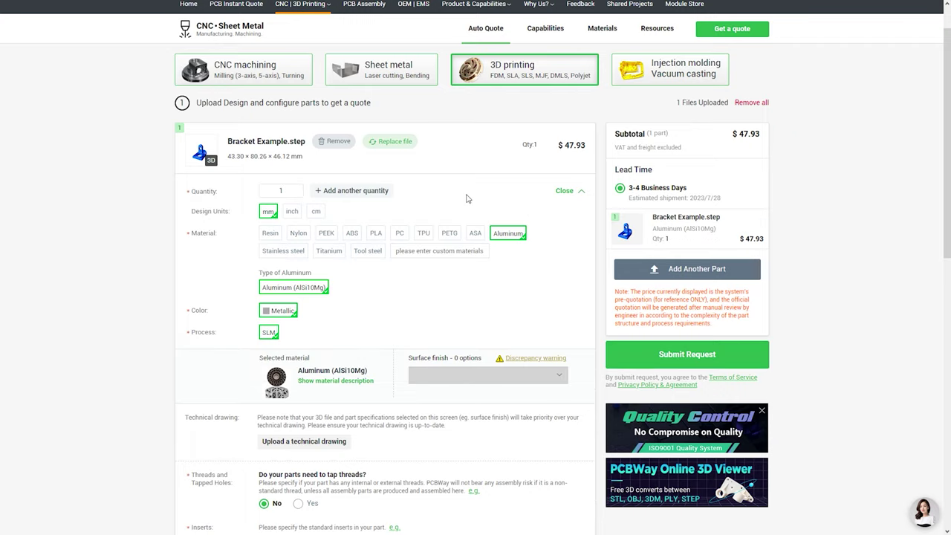
Step: Compare stainless steel, titanium and tool steel prices, then settle on aluminium AlSi10Mg at $47.93
{"action": "left_click", "coordinate": [283, 253]}
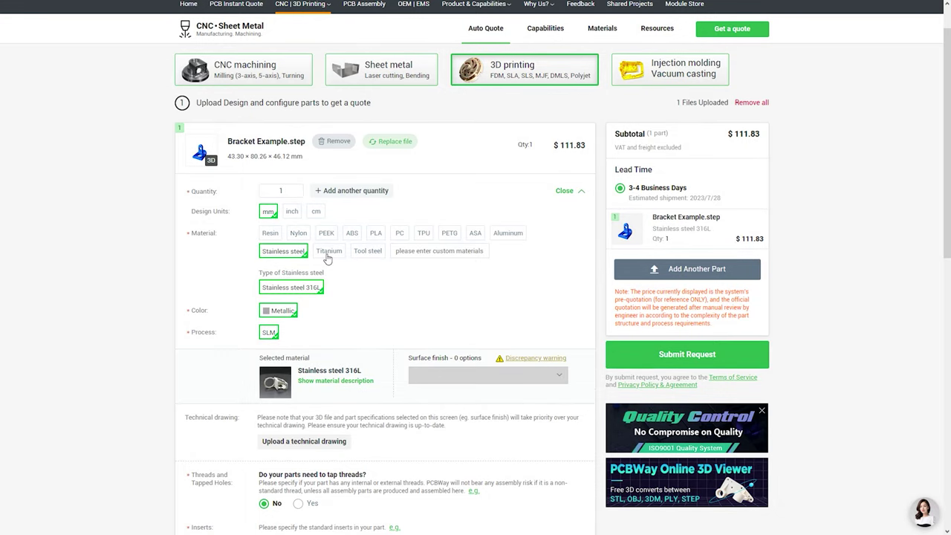
{"action": "left_click", "coordinate": [328, 252]}
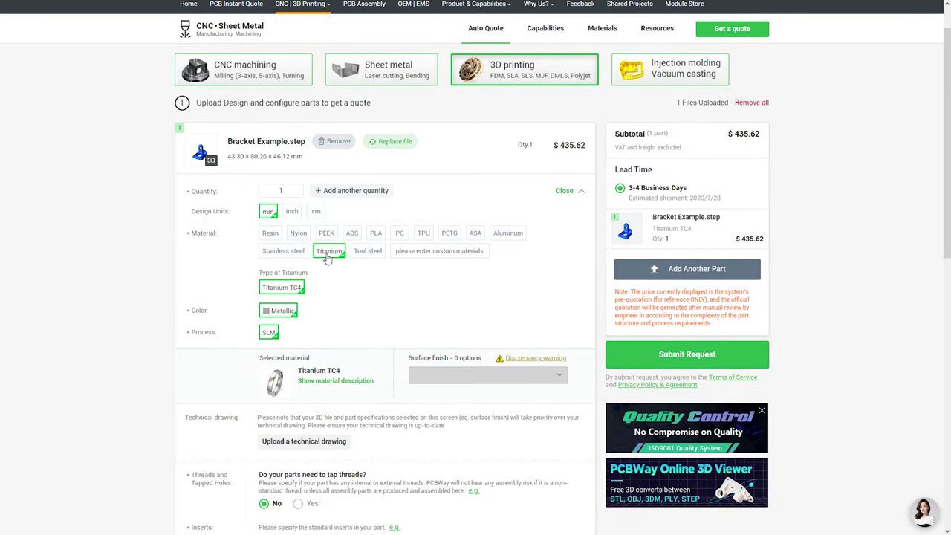
{"action": "left_click", "coordinate": [371, 252]}
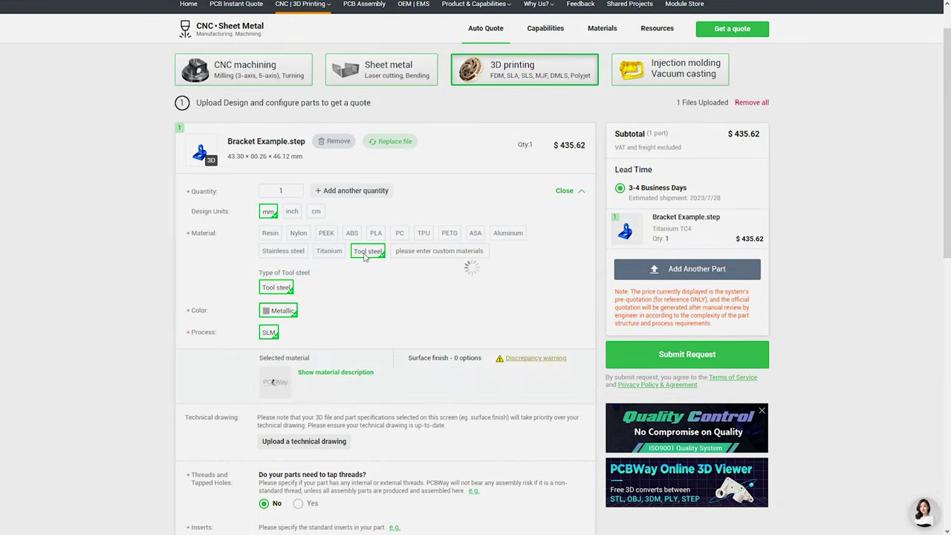
{"action": "left_click", "coordinate": [508, 233]}
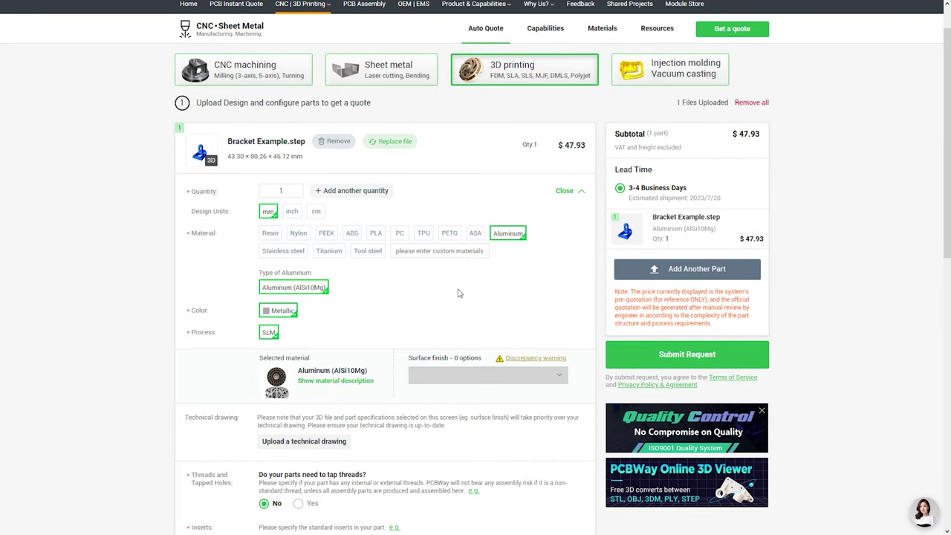
{"action": "scroll", "coordinate": [399, 291], "scroll_direction": "up", "scroll_amount": 1}
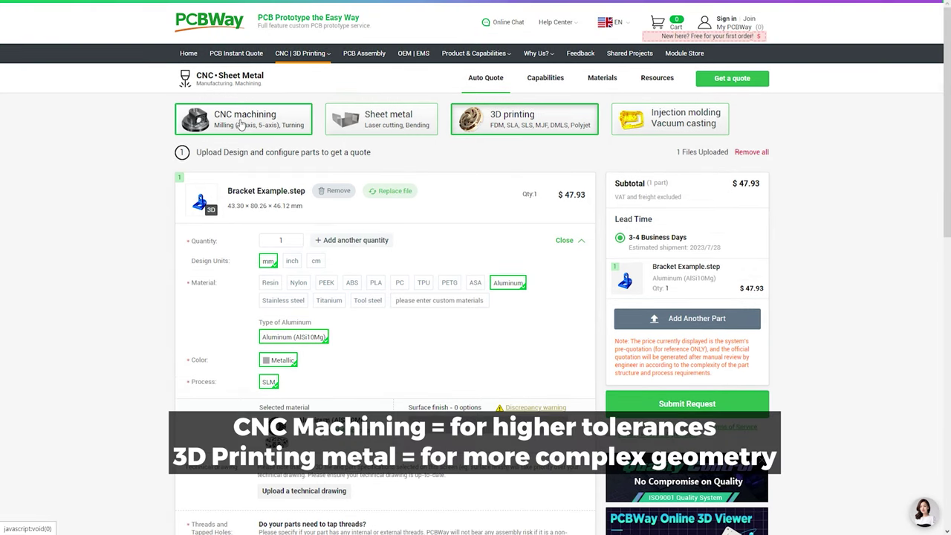
Step: Quote the bracket with CNC machining, comparing aluminium 6061 ($42.57), brass ($181.92), stainless steel and titanium
{"action": "left_click", "coordinate": [204, 125]}
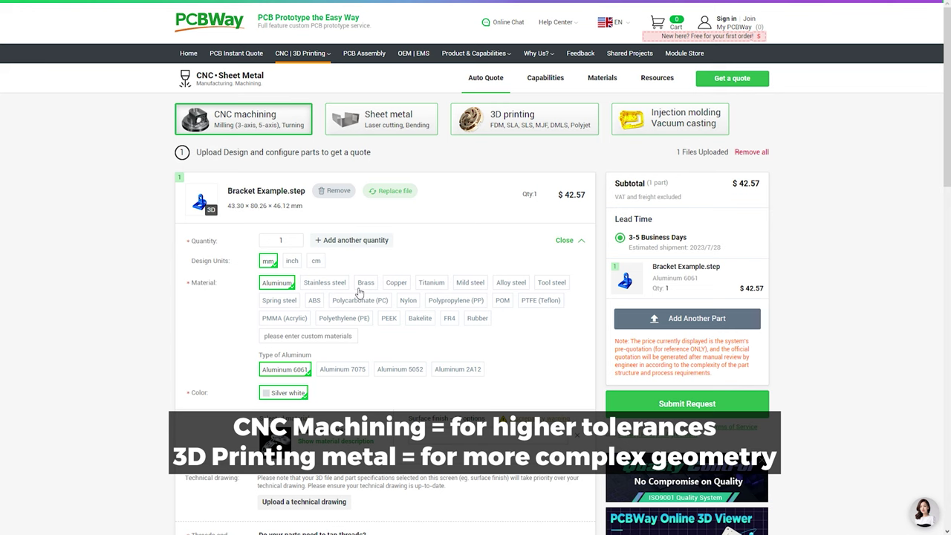
{"action": "left_click", "coordinate": [362, 284]}
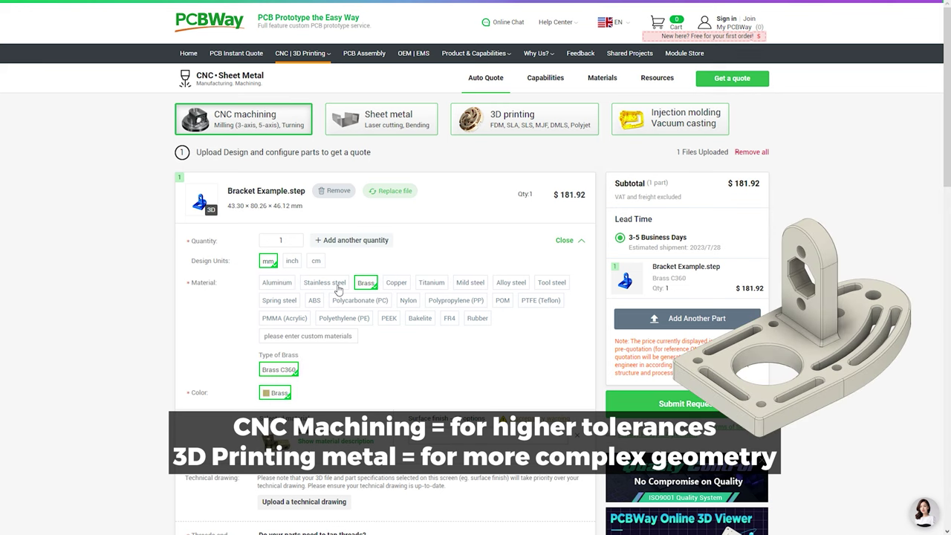
{"action": "left_click", "coordinate": [338, 286]}
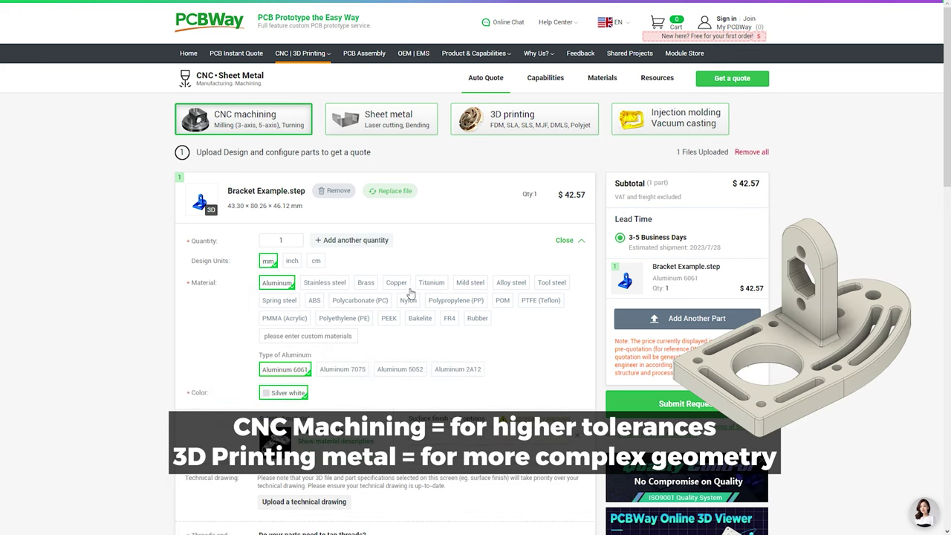
{"action": "left_click", "coordinate": [431, 282]}
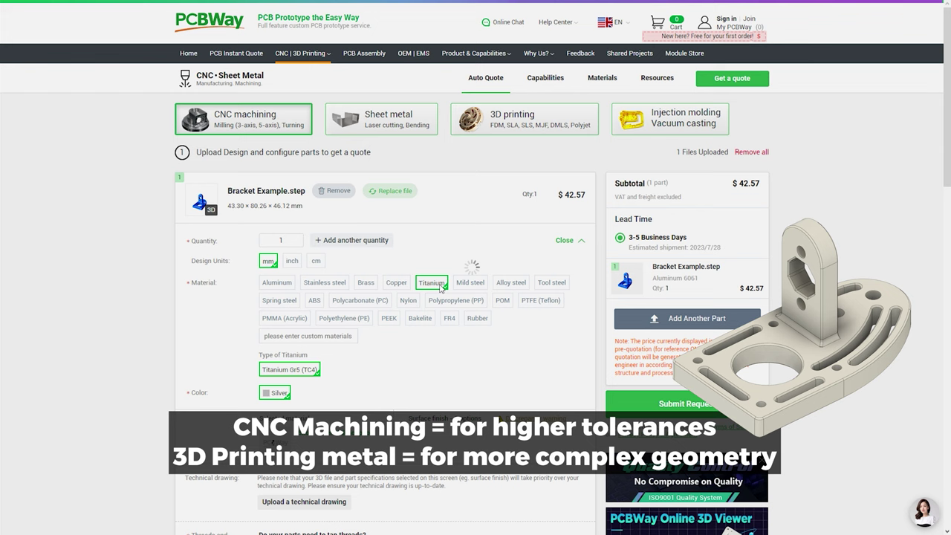